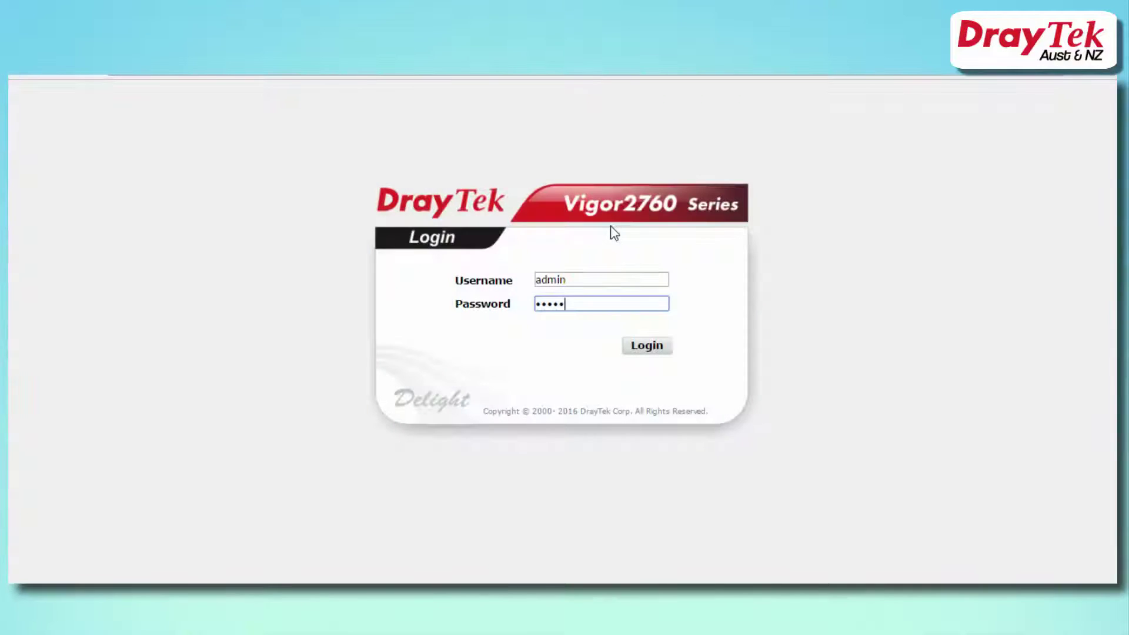
- Log in to the router, highlight firmware version 3.8.2.2_VT2, and start a Chrome web address
{"action": "key", "text": "Return"}
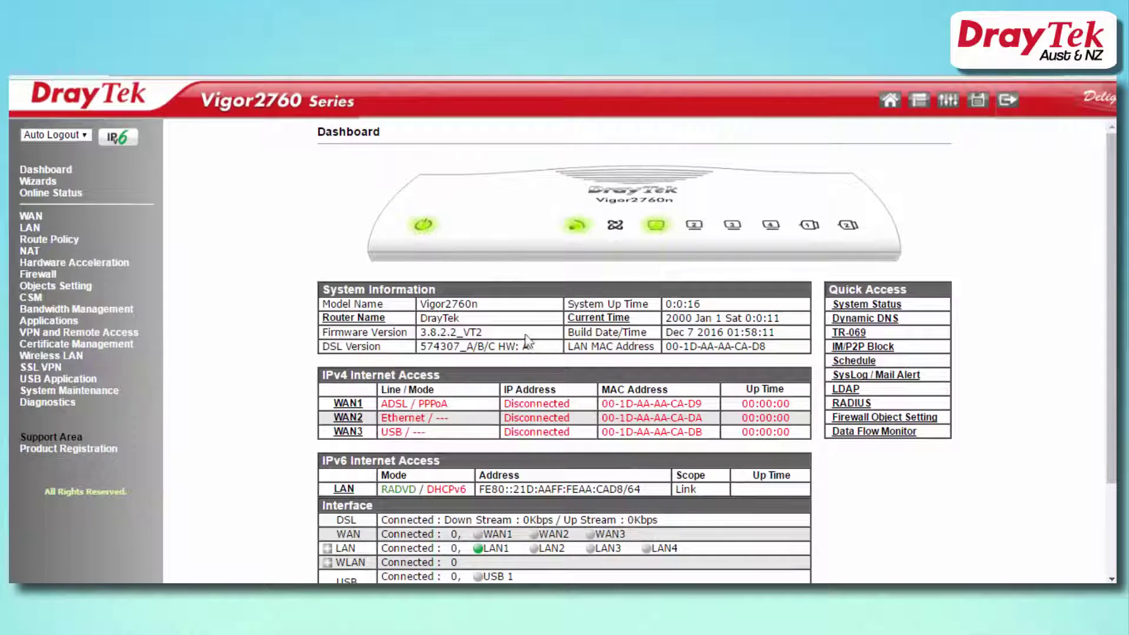
{"action": "left_click_drag", "start_coordinate": [485, 333], "coordinate": [416, 332]}
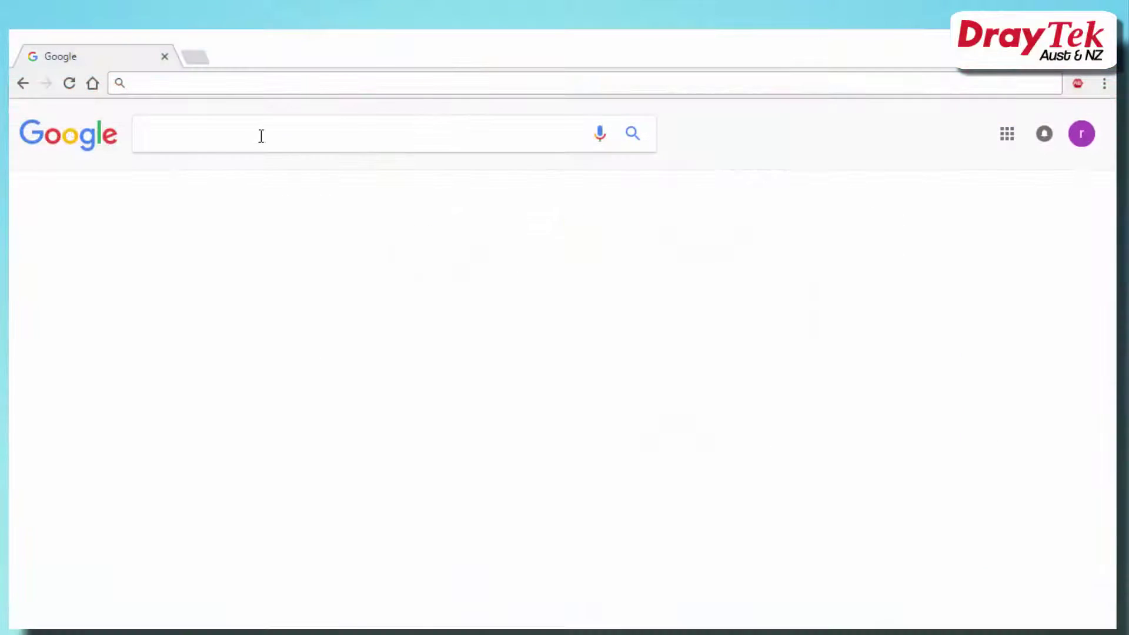
{"action": "left_click", "coordinate": [199, 82]}
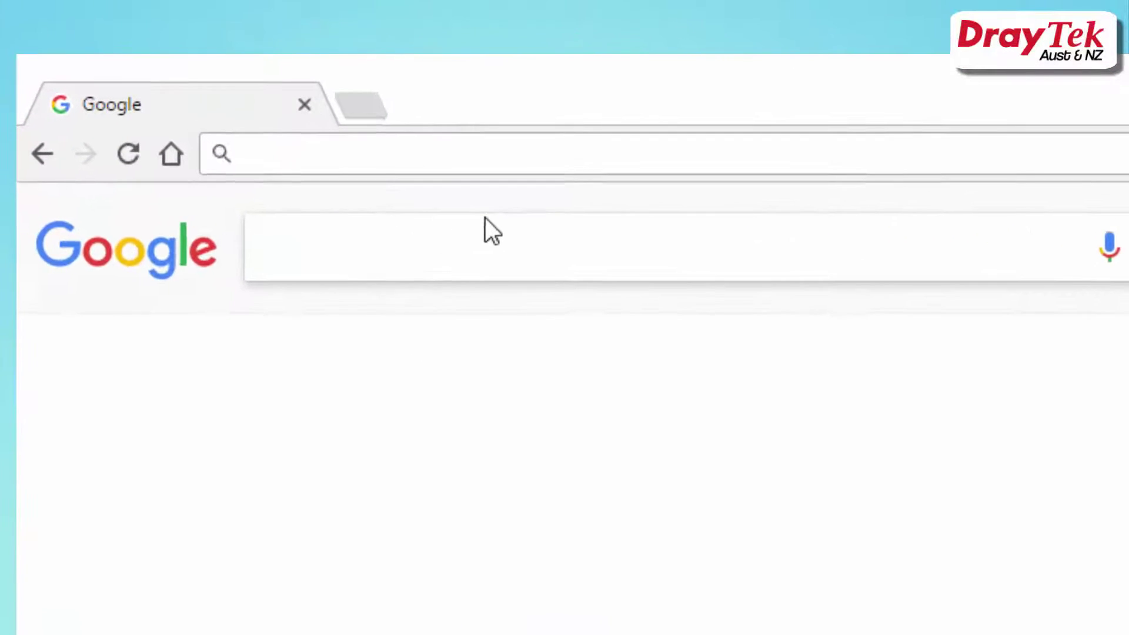
{"action": "type", "text": "www.draytek.com."}
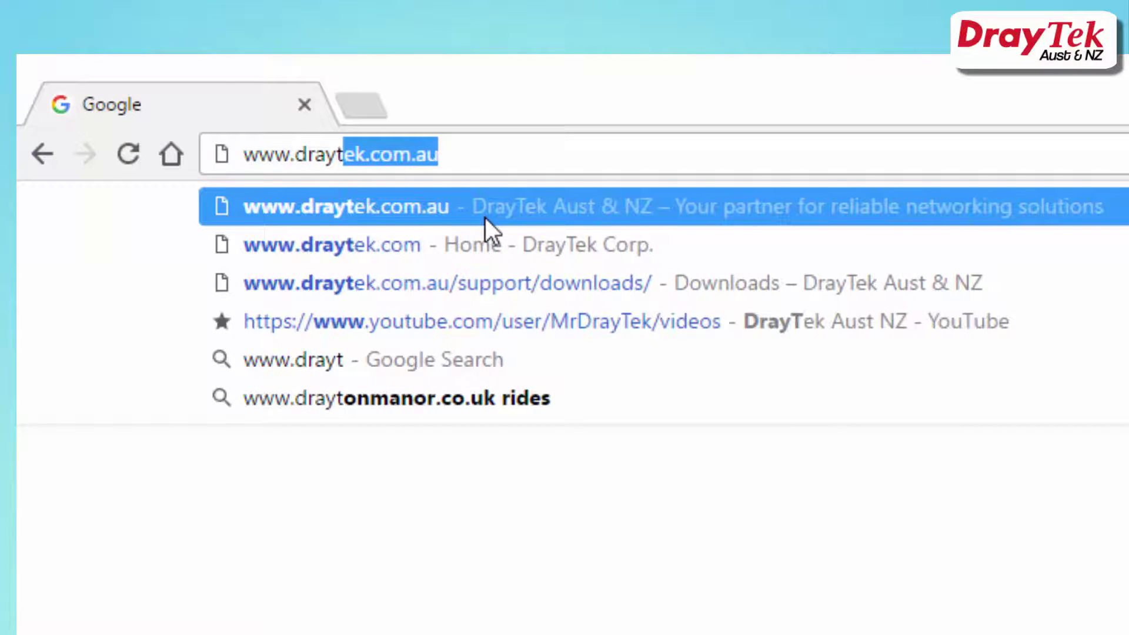
{"action": "type", "text": "au"}
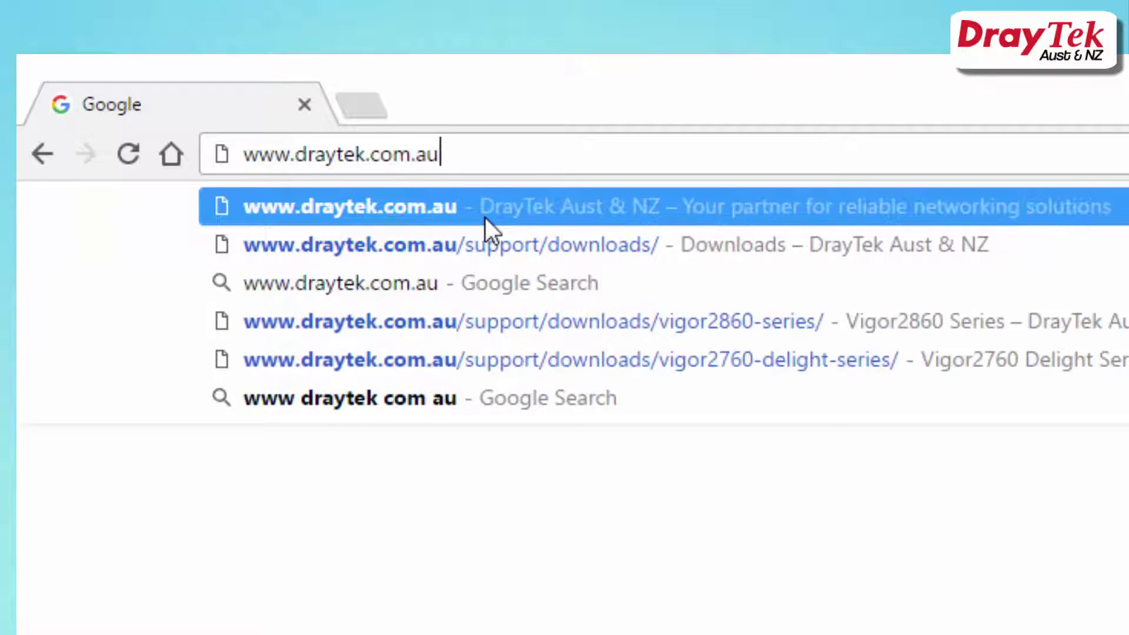
{"action": "key", "text": "Return"}
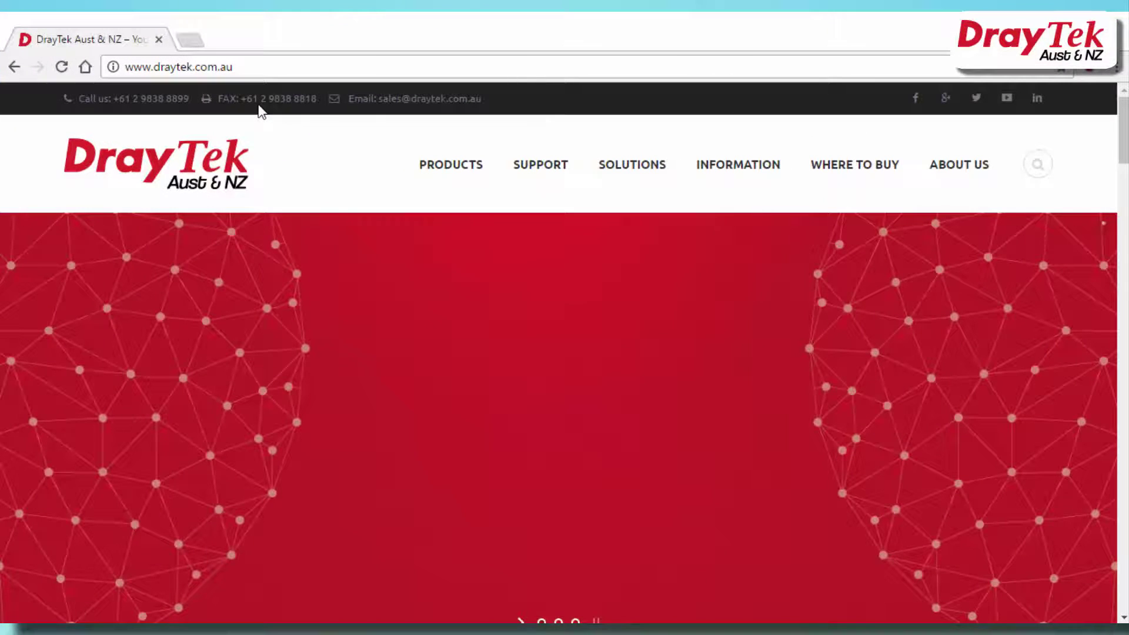
{"action": "mouse_move", "coordinate": [537, 171]}
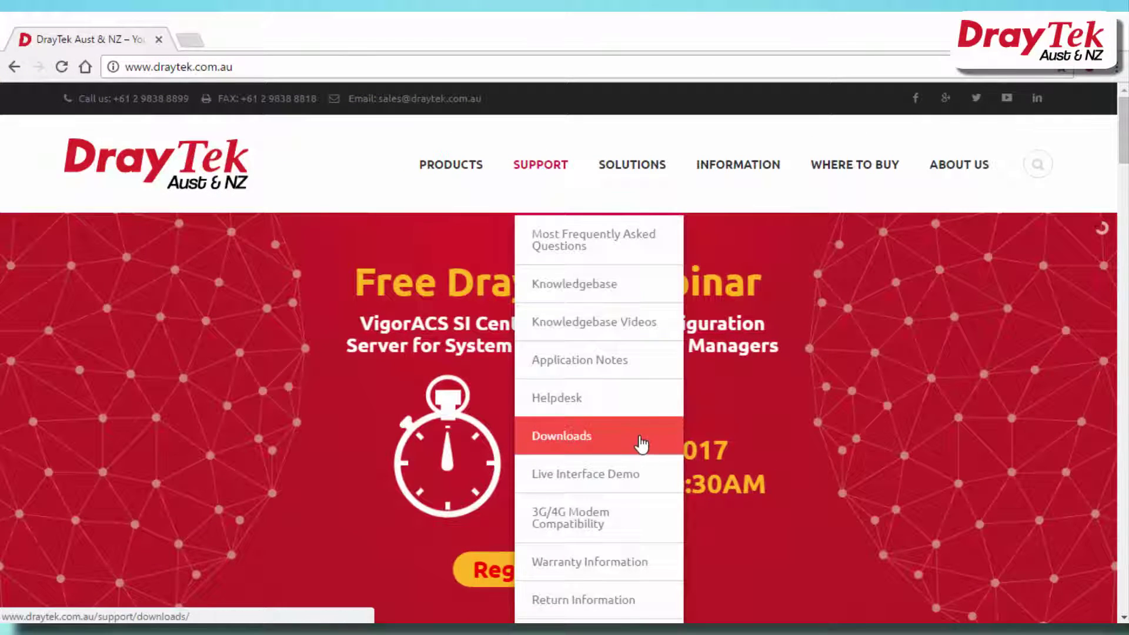
{"action": "left_click", "coordinate": [641, 440]}
{"action": "scroll", "coordinate": [471, 355], "scroll_direction": "down", "scroll_amount": 15}
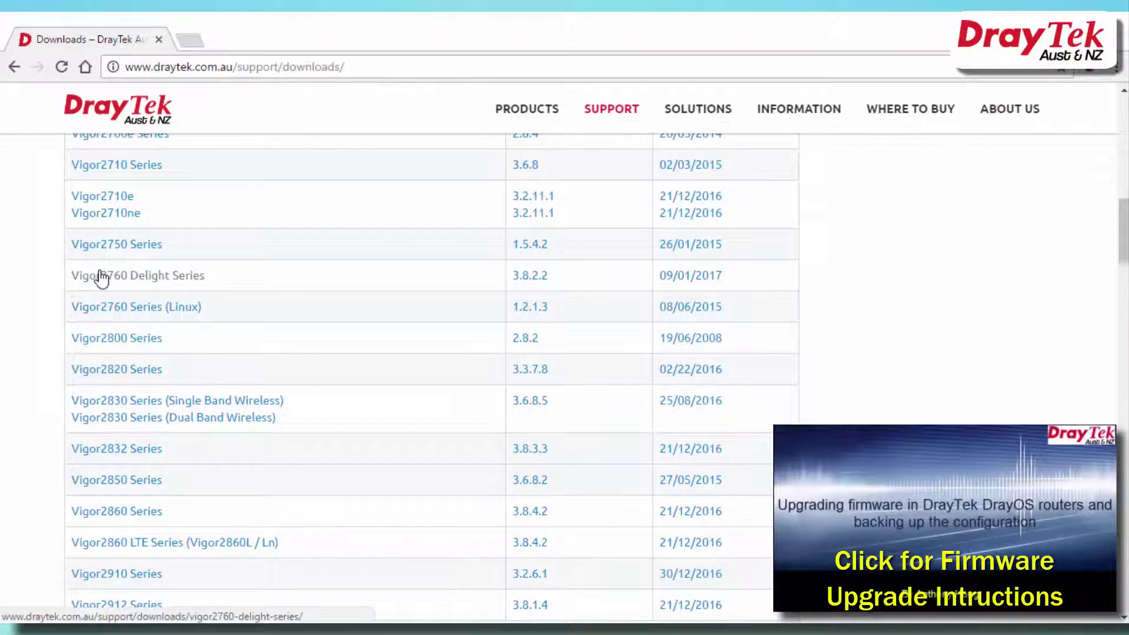
{"action": "left_click", "coordinate": [101, 278]}
{"action": "scroll", "coordinate": [144, 270], "scroll_direction": "down", "scroll_amount": 2}
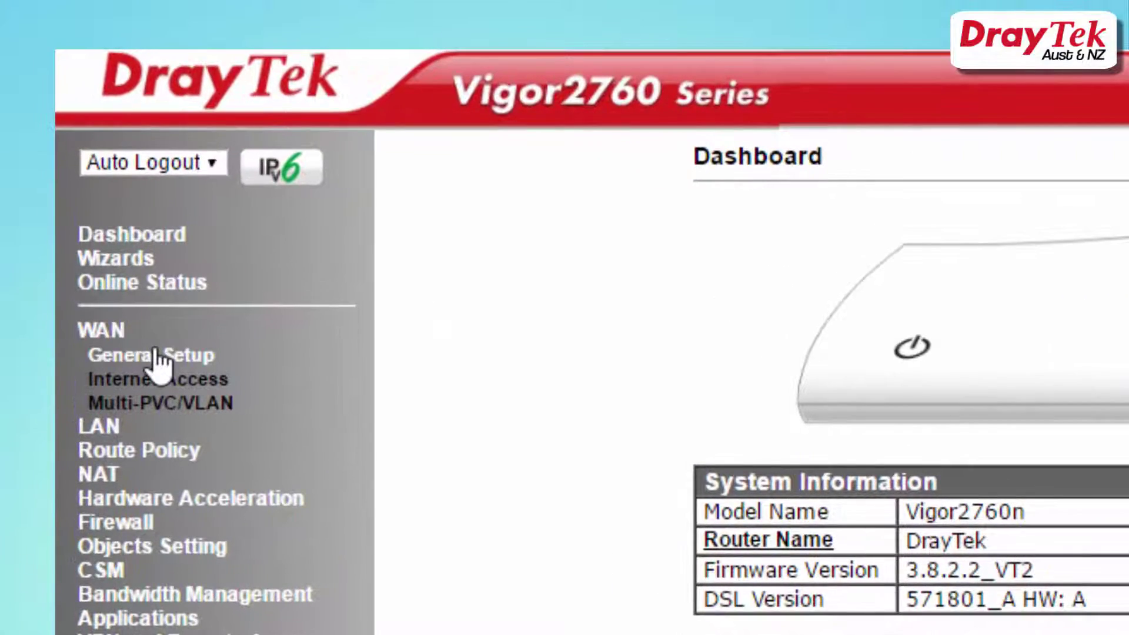
- Open WAN >> General Setup to list WAN1, WAN2 and WAN3
{"action": "left_click", "coordinate": [125, 324]}
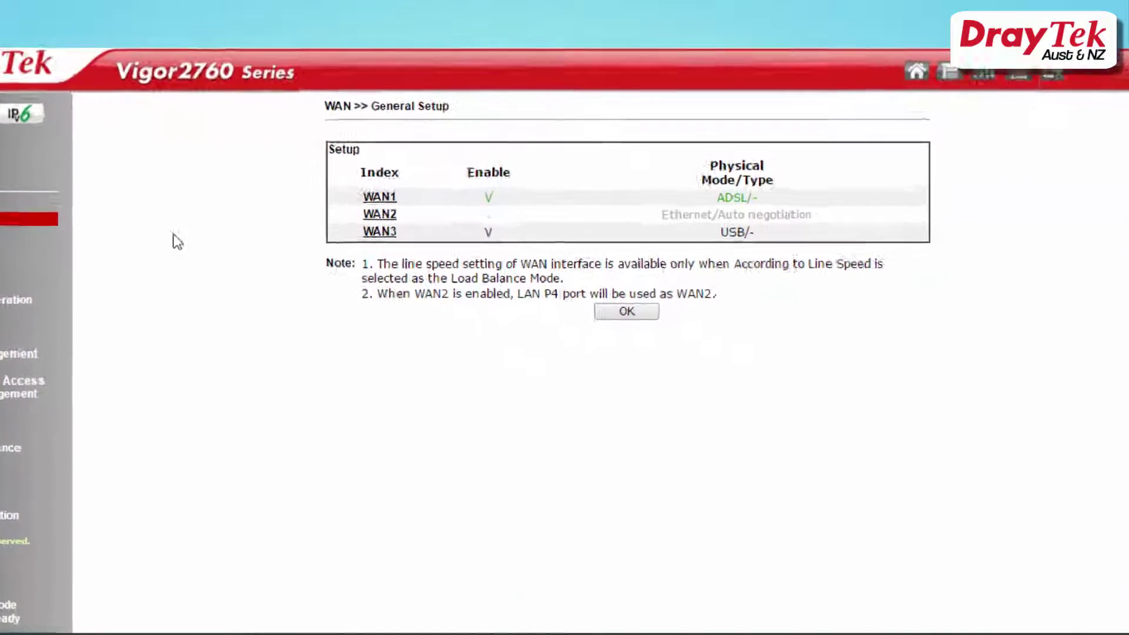
- Keep WAN1 enabled with DSL Mode VDSL2 only and modem code AnnexA_574307_571801
{"action": "left_click", "coordinate": [251, 211]}
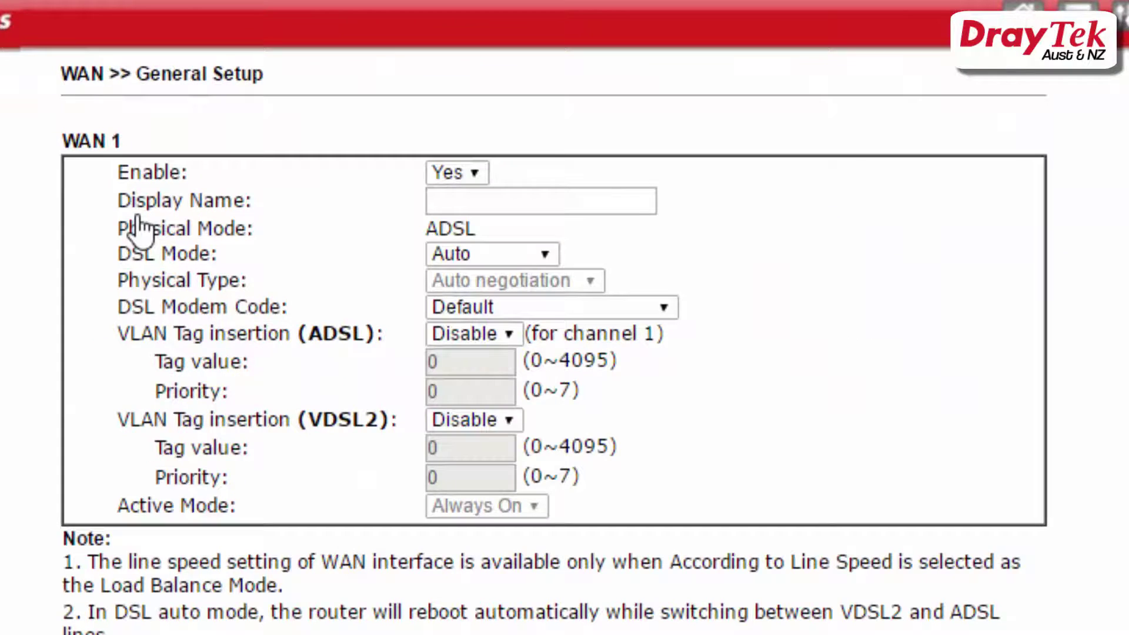
{"action": "left_click", "coordinate": [455, 173]}
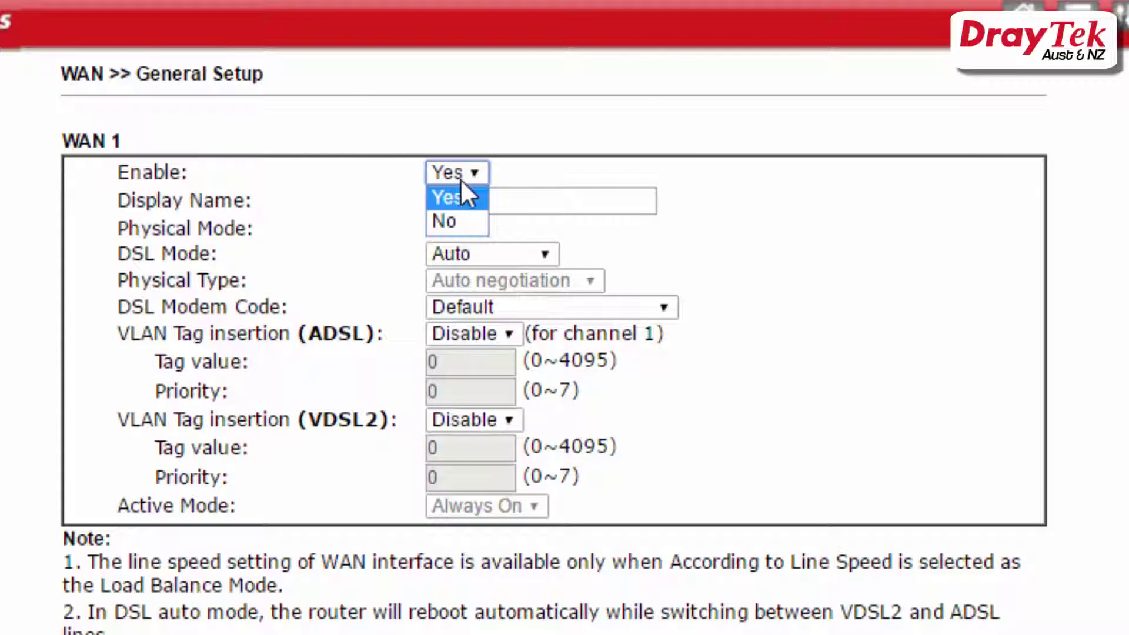
{"action": "left_click", "coordinate": [461, 196]}
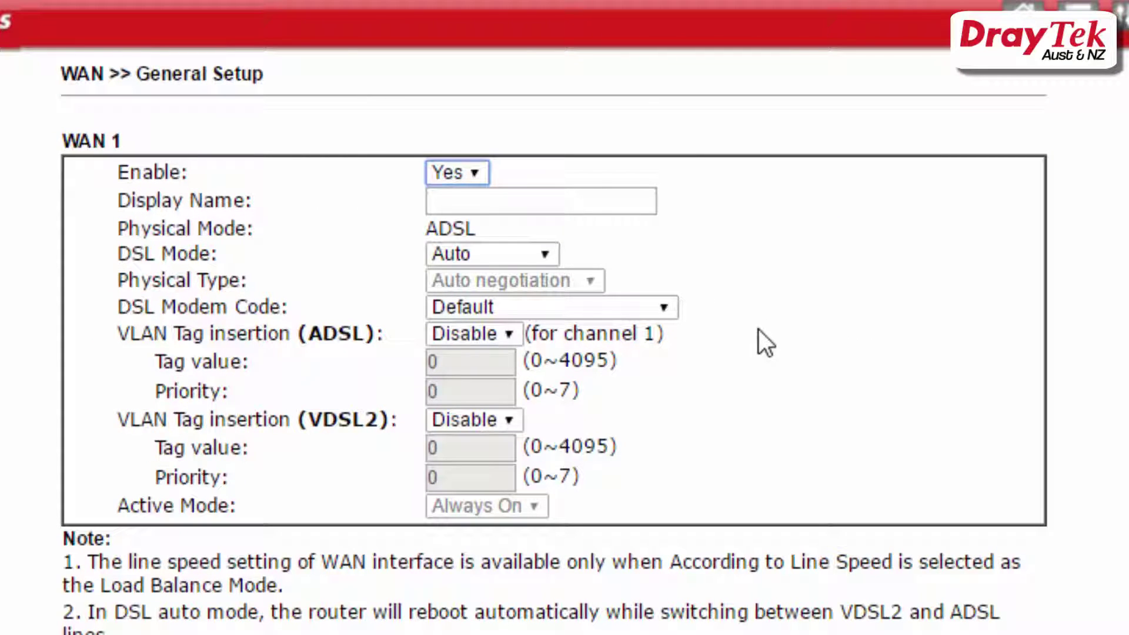
{"action": "left_click", "coordinate": [517, 253]}
{"action": "left_click", "coordinate": [520, 300]}
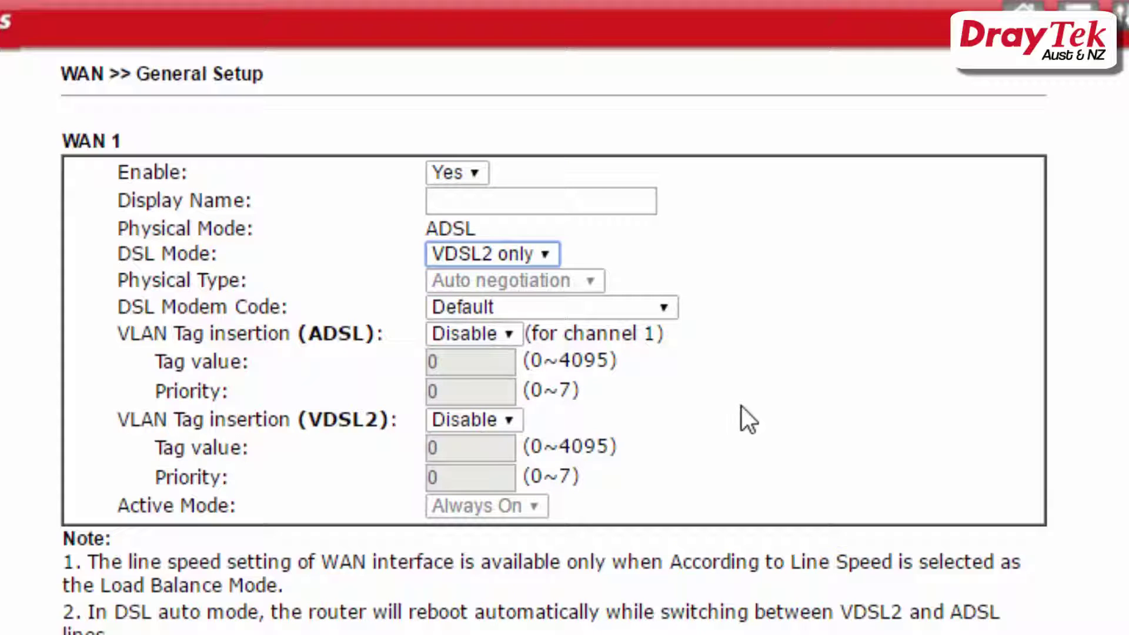
{"action": "left_click", "coordinate": [581, 308]}
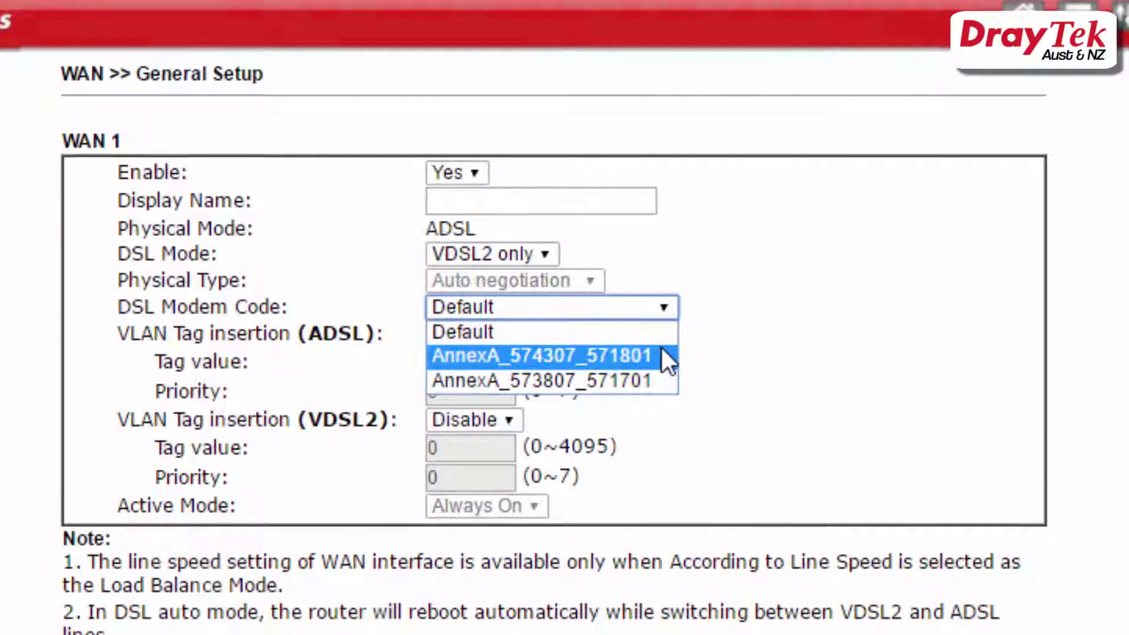
{"action": "left_click", "coordinate": [808, 303]}
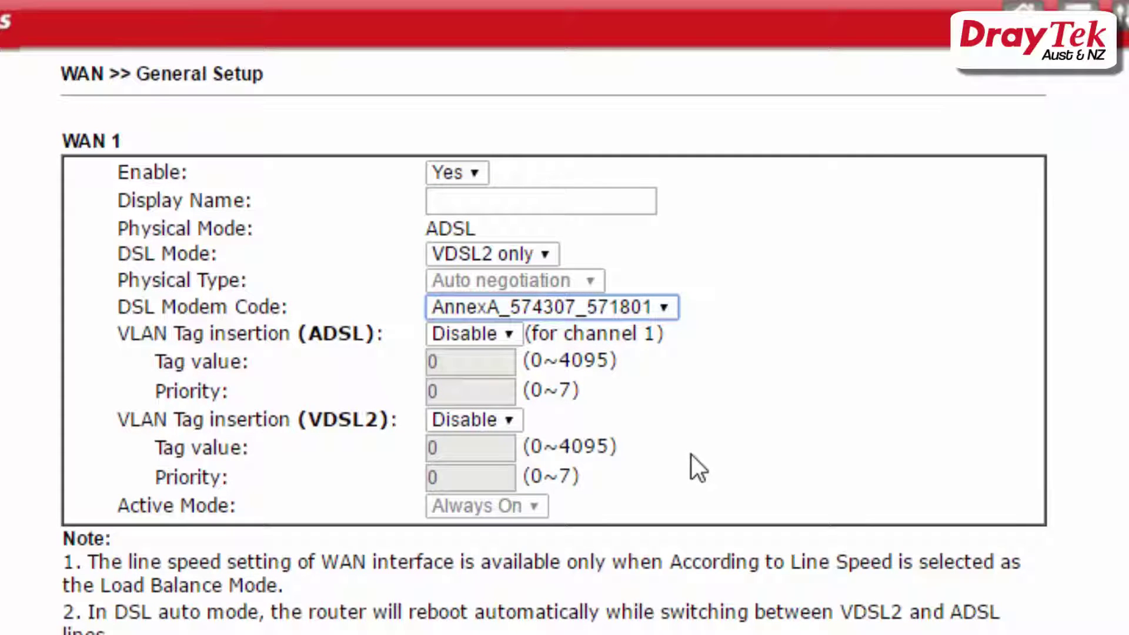
- Enable VDSL2 VLAN tag insertion on WAN1 with tag value 2 and save
{"action": "left_click", "coordinate": [494, 423]}
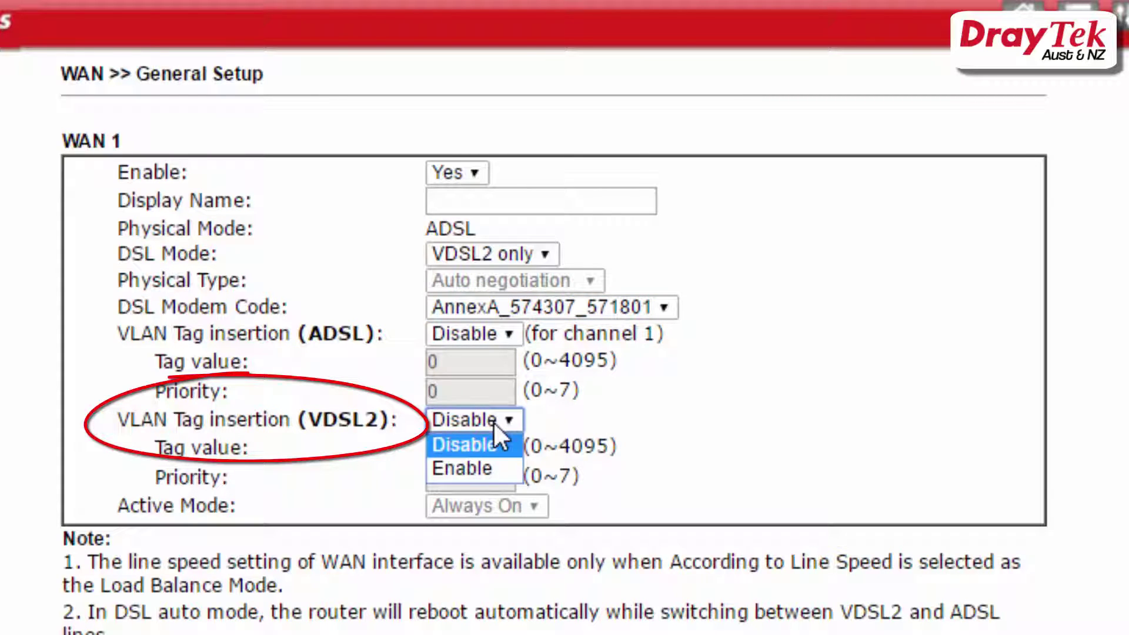
{"action": "left_click", "coordinate": [471, 468]}
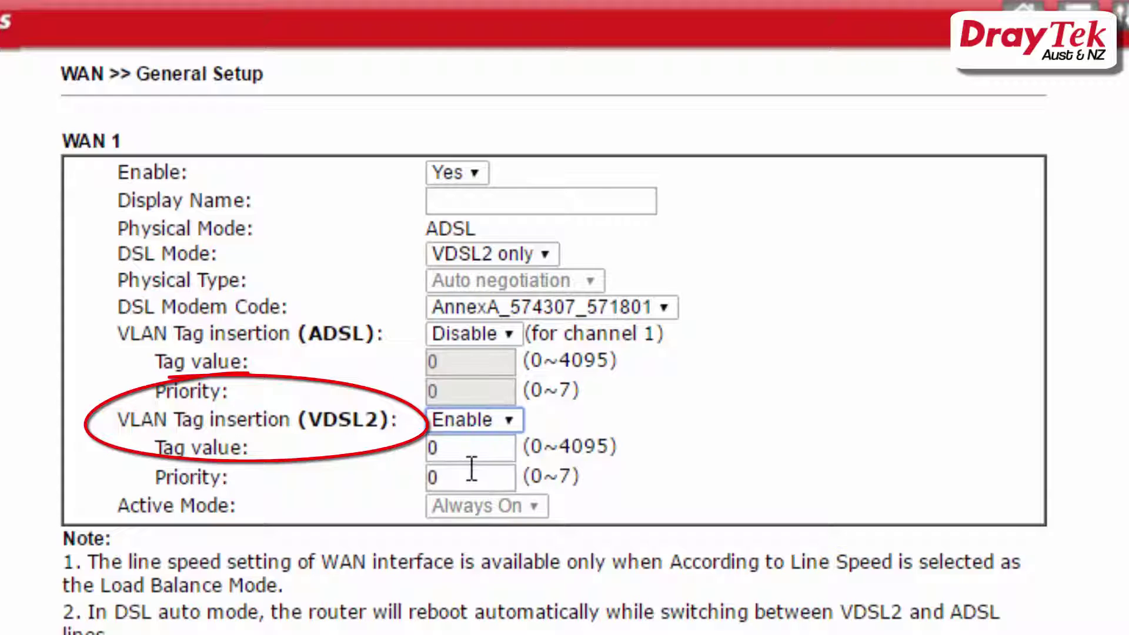
{"action": "left_click", "coordinate": [470, 449]}
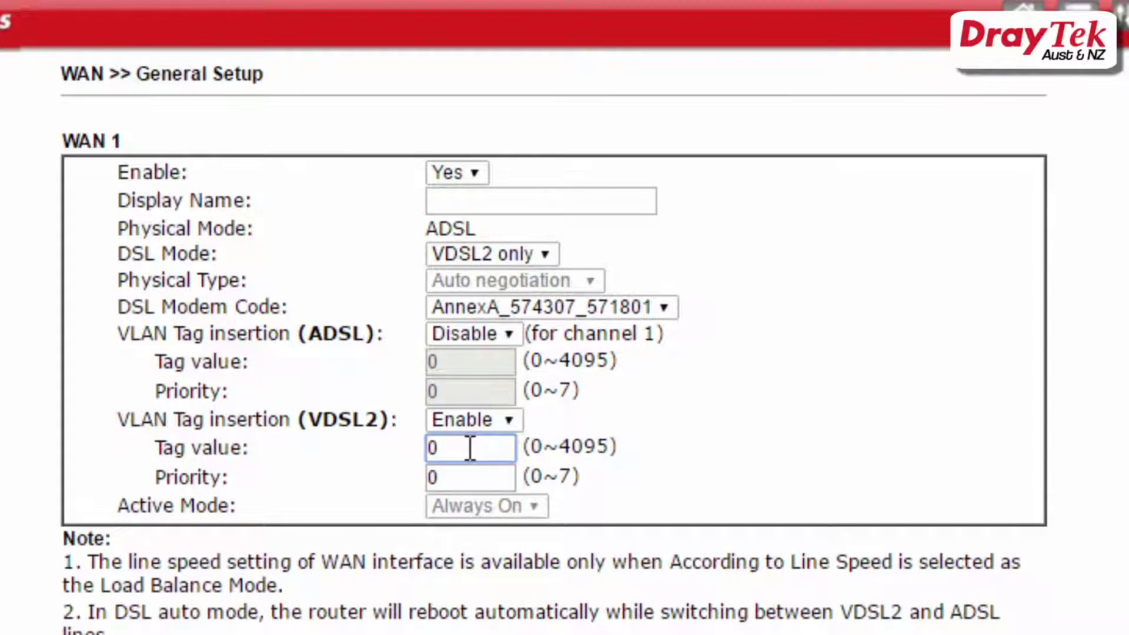
{"action": "key", "text": "BackSpace"}
{"action": "type", "text": "2"}
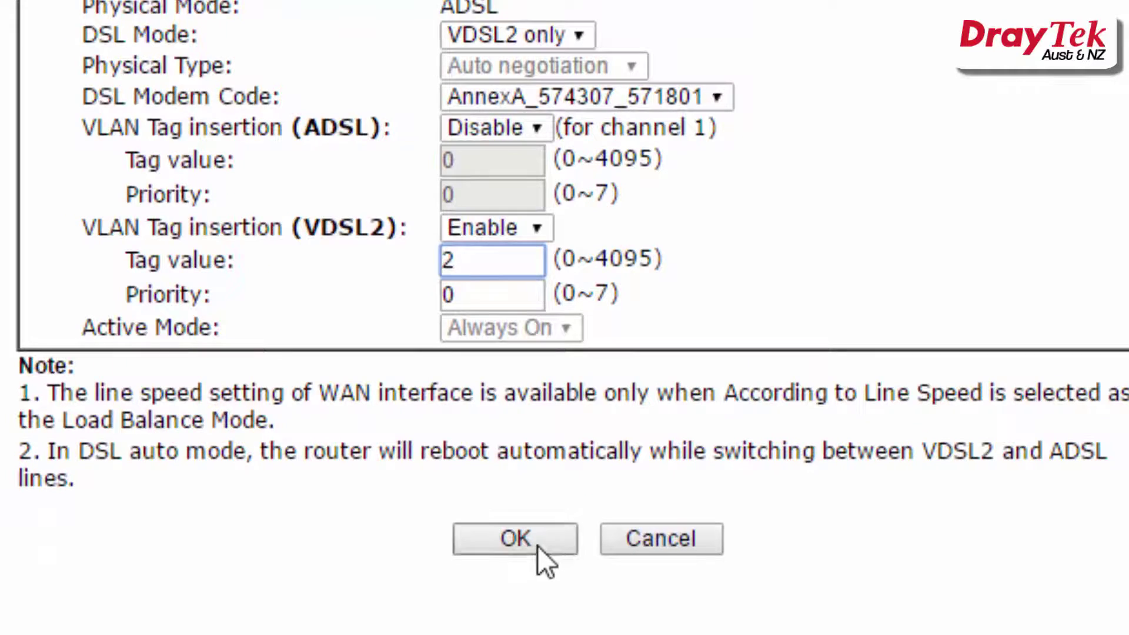
{"action": "left_click", "coordinate": [538, 546]}
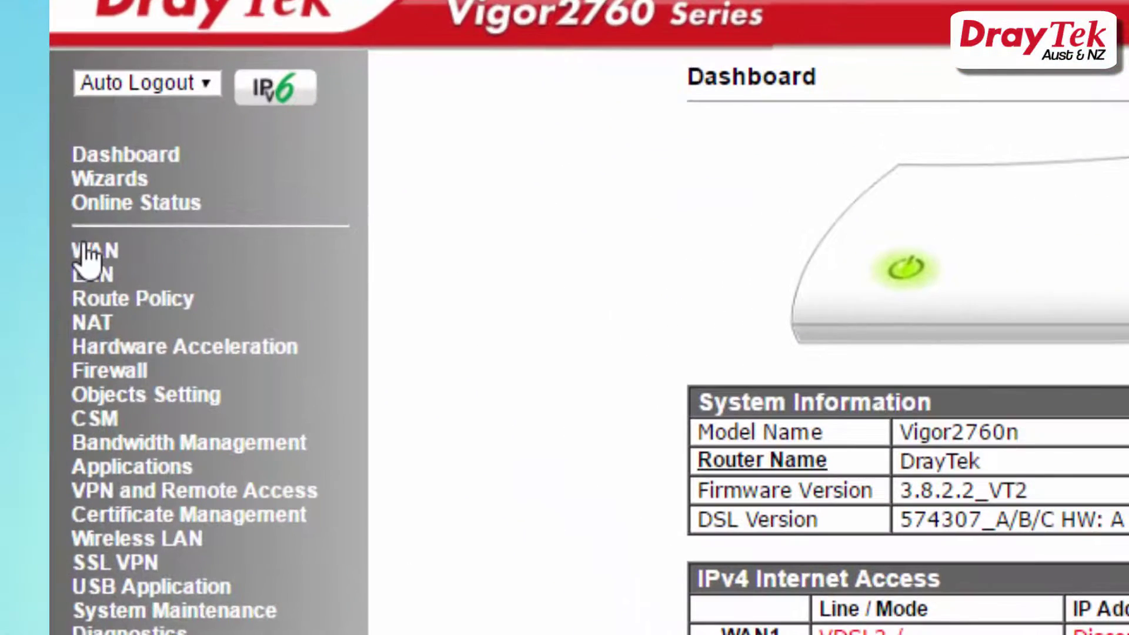
- Open WAN >> Internet Access and set WAN1's access mode to PPPoE / PPPoA
{"action": "left_click", "coordinate": [27, 214]}
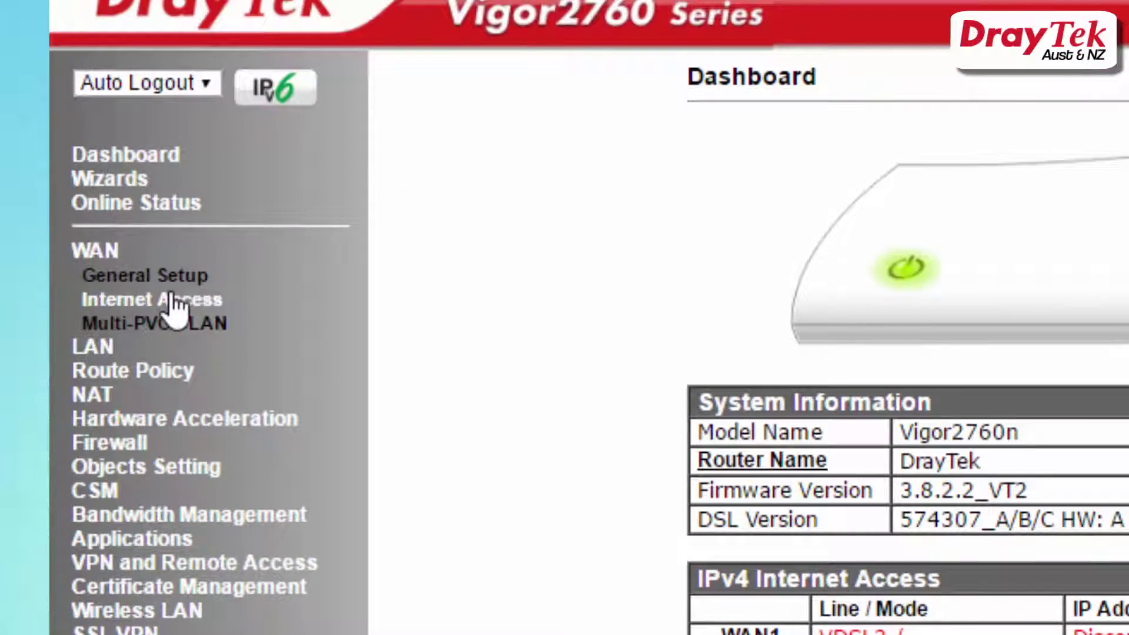
{"action": "left_click", "coordinate": [172, 299]}
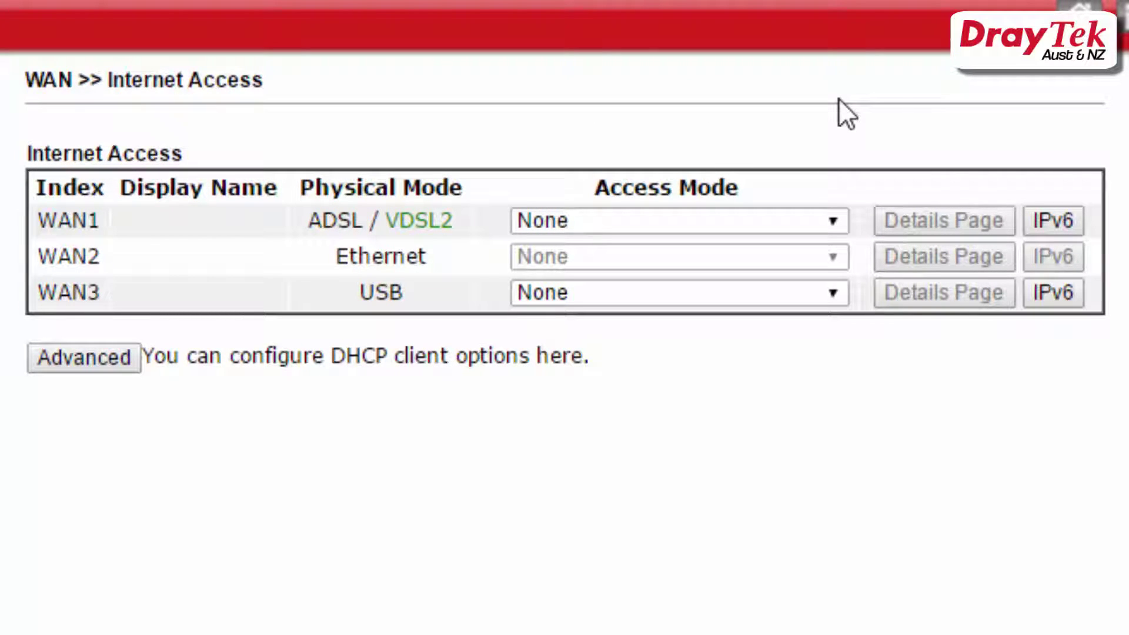
{"action": "left_click", "coordinate": [790, 221]}
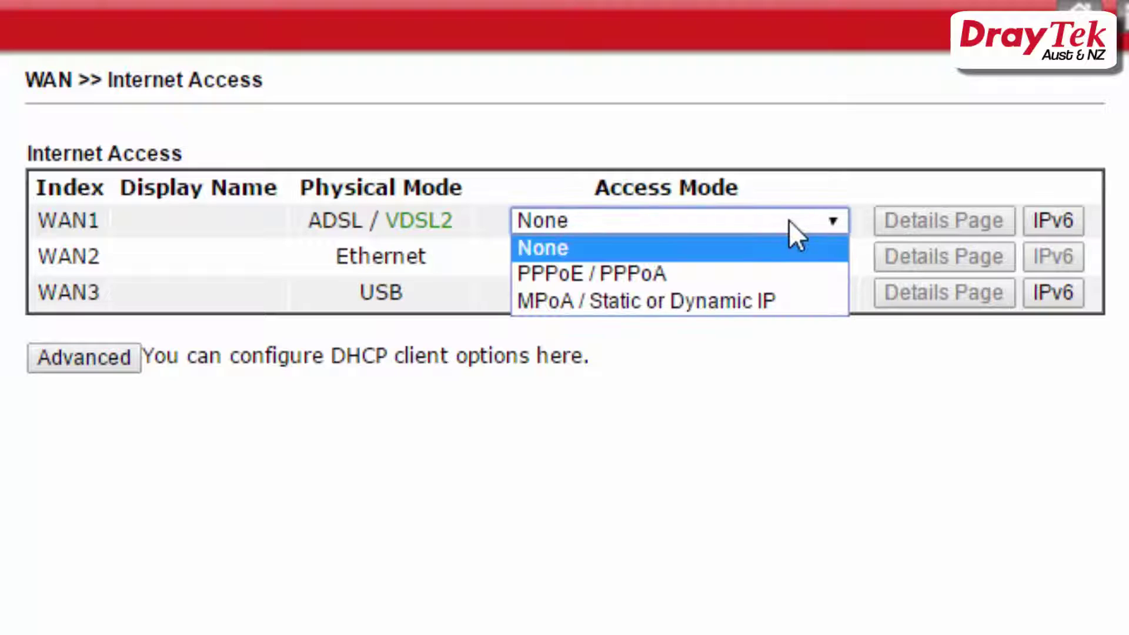
{"action": "left_click", "coordinate": [771, 272]}
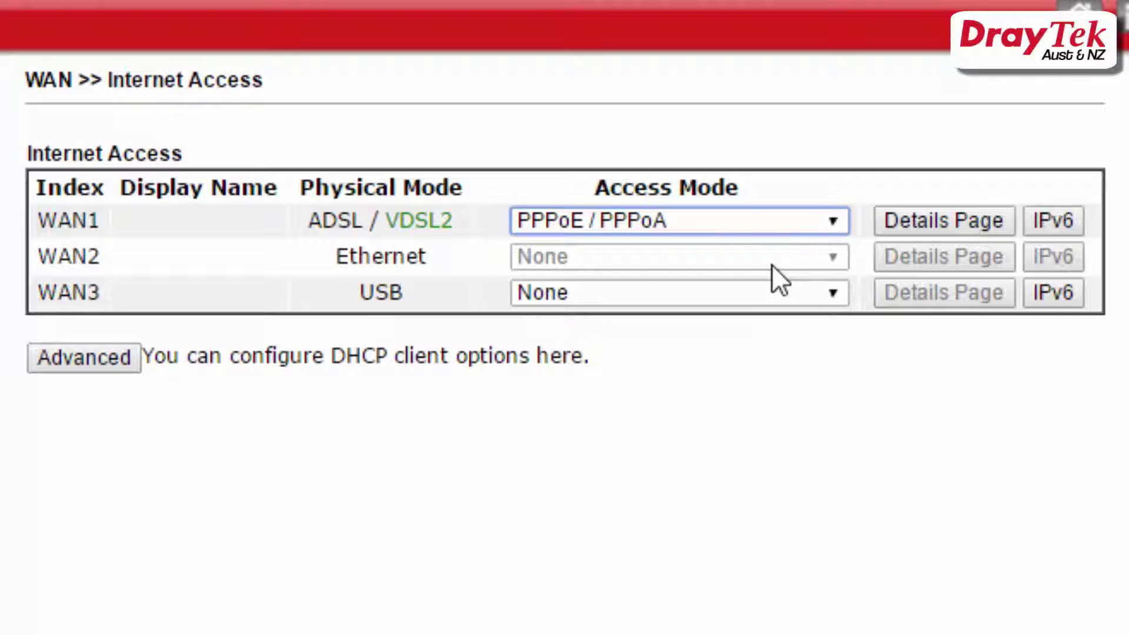
- Try MPoA / Static or Dynamic IP, then switch WAN1 back to PPPoE / PPPoA
{"action": "left_click", "coordinate": [772, 227]}
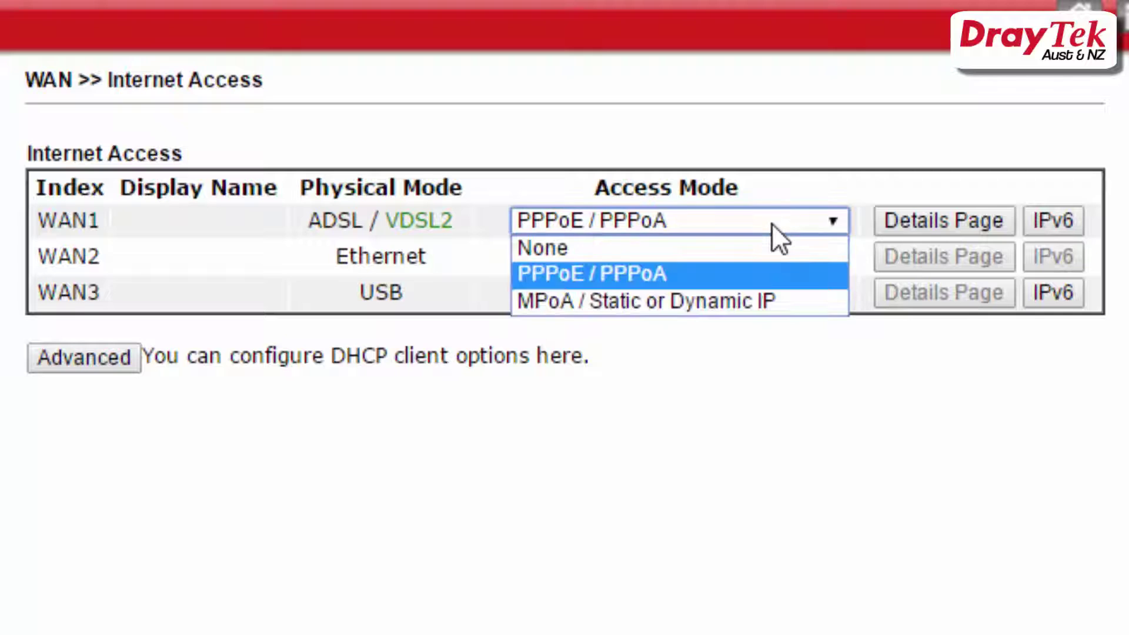
{"action": "left_click", "coordinate": [797, 301]}
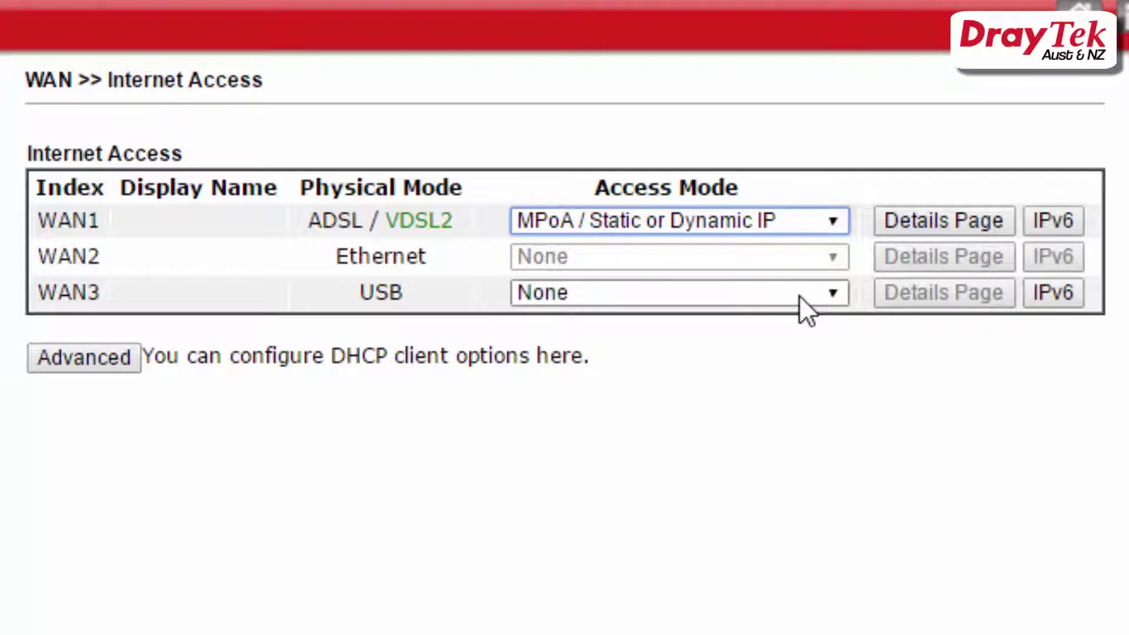
{"action": "left_click", "coordinate": [813, 225]}
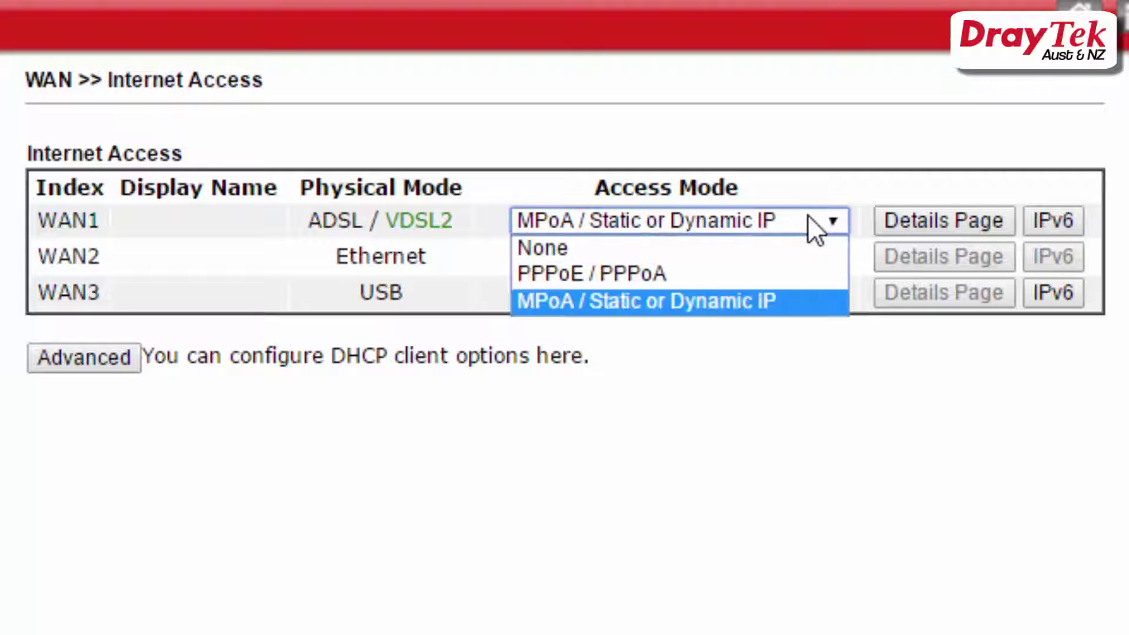
{"action": "left_click", "coordinate": [804, 269]}
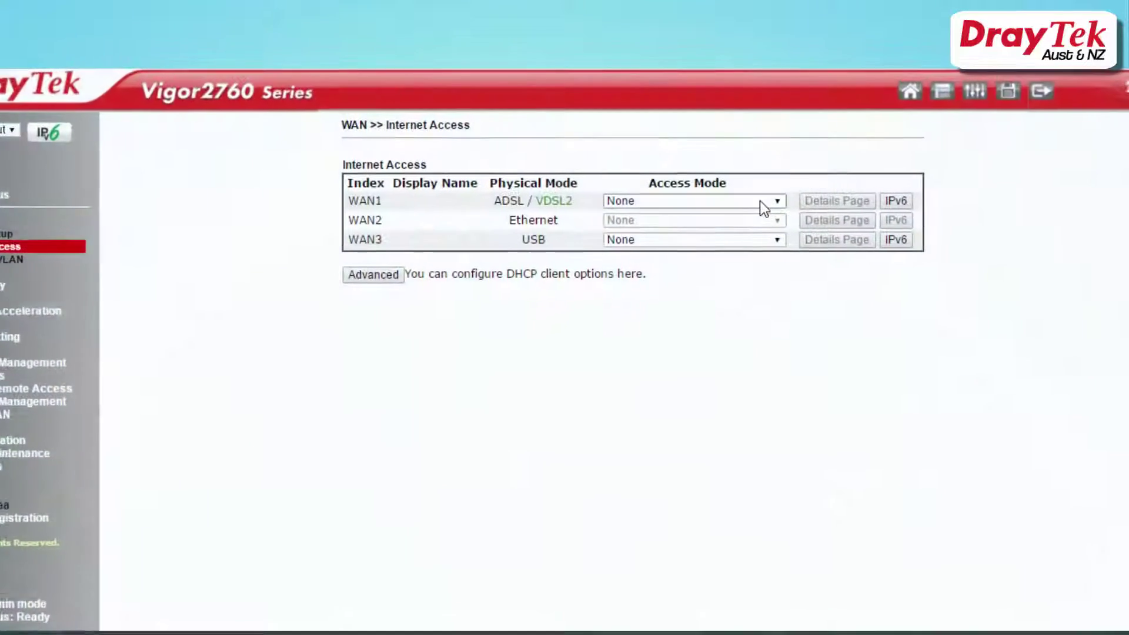
- Select PPPoE / PPPoA for WAN1 and enable it on its Details Page
{"action": "left_click", "coordinate": [761, 201]}
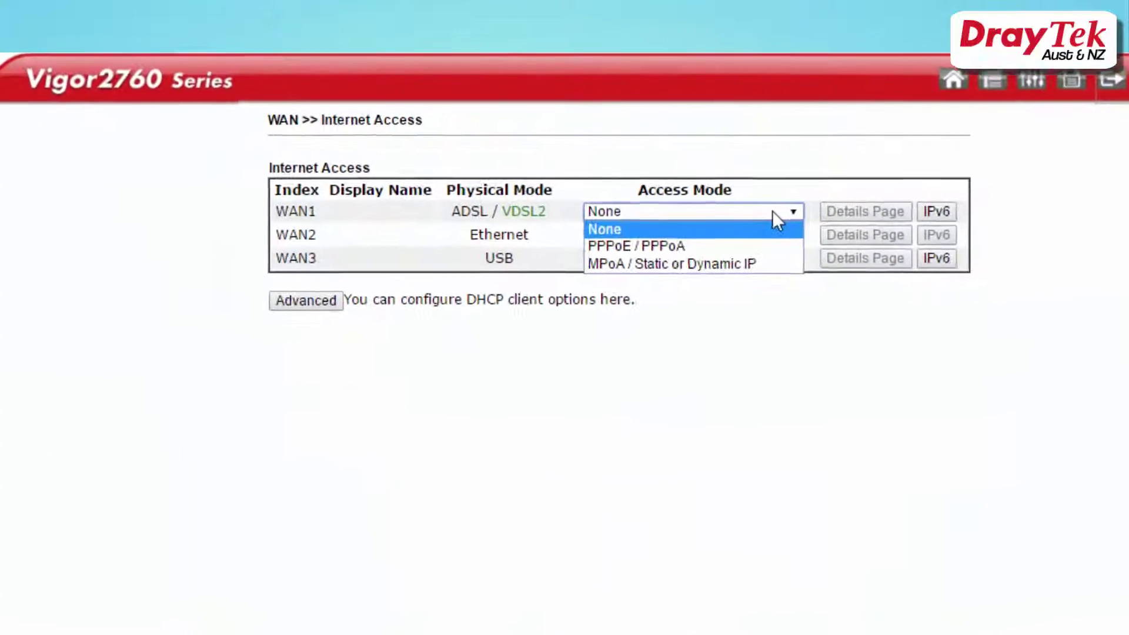
{"action": "left_click", "coordinate": [754, 231]}
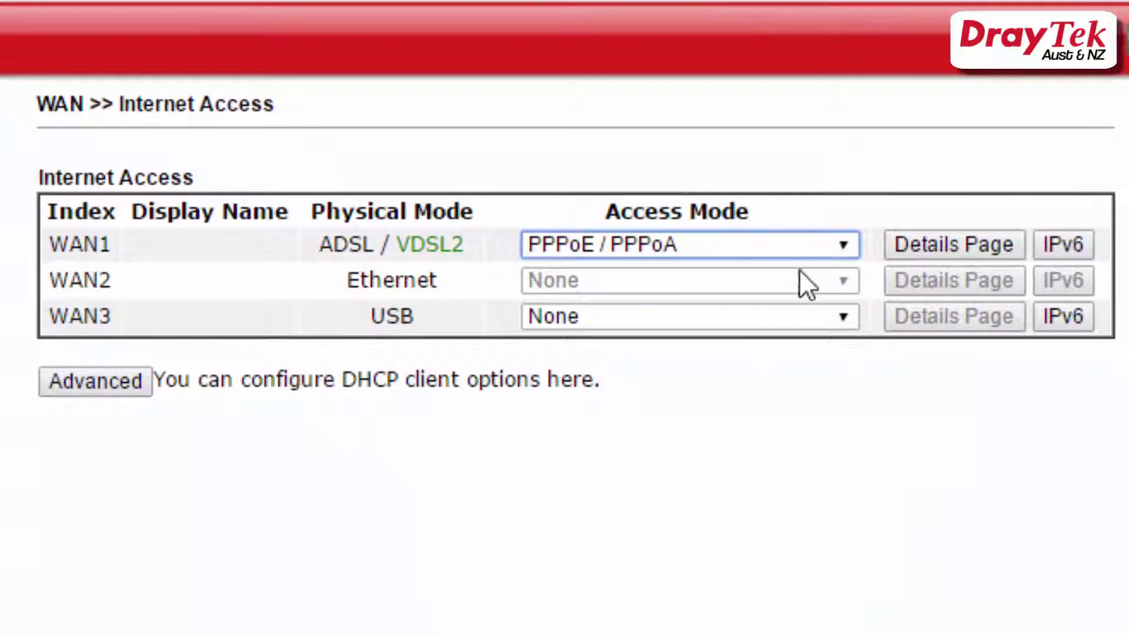
{"action": "left_click", "coordinate": [951, 246]}
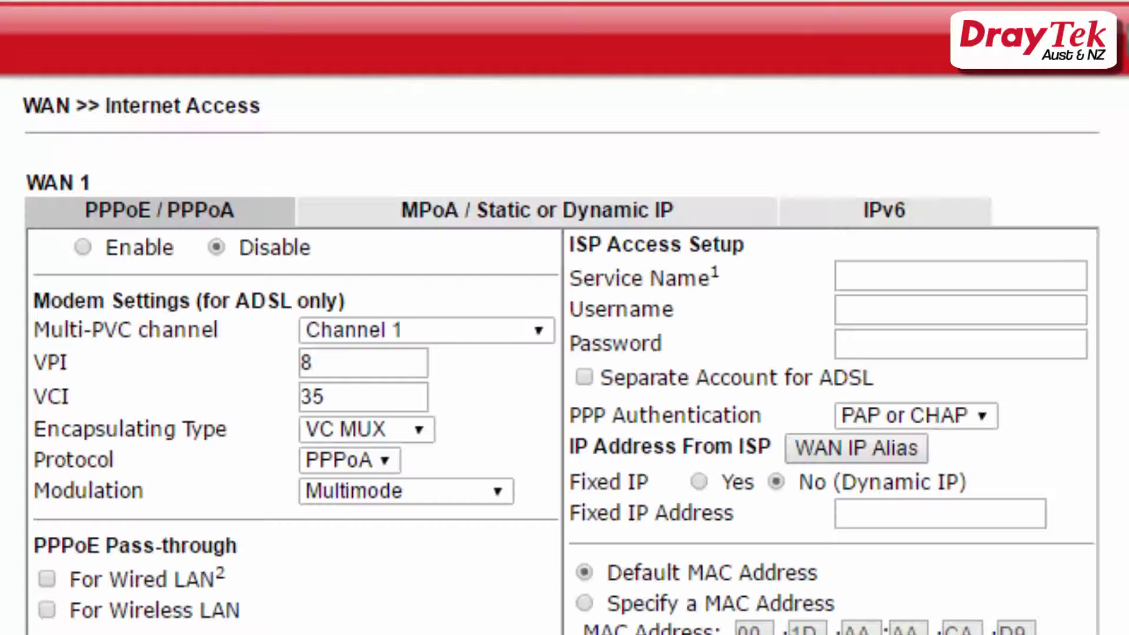
{"action": "left_click", "coordinate": [80, 246]}
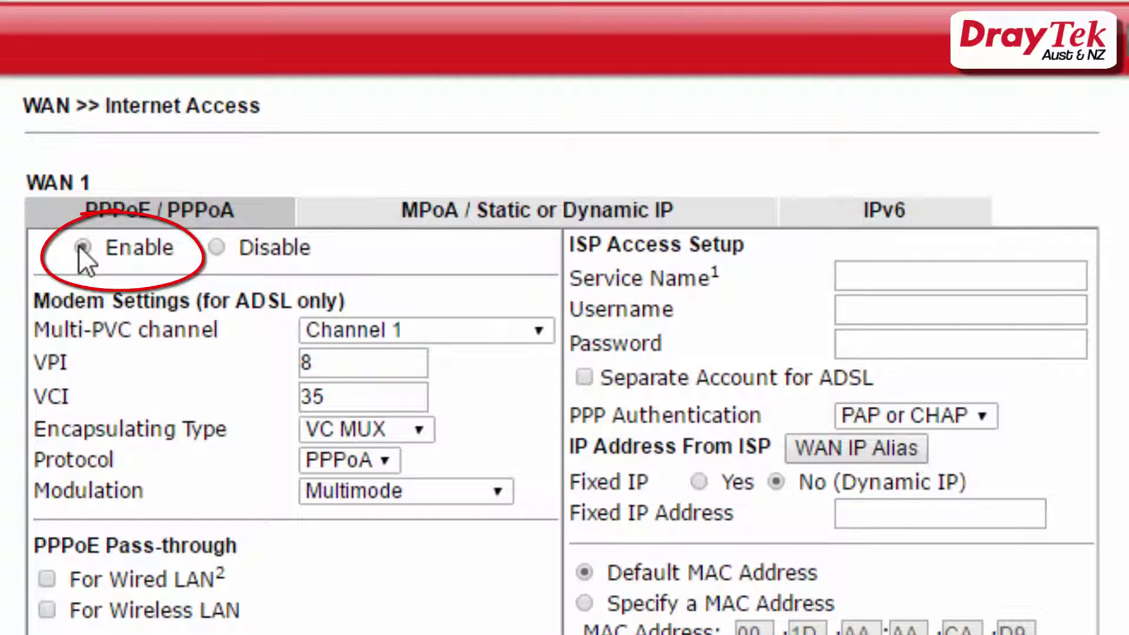
- Enter the ISP account username and password and save the PPPoE settings
{"action": "left_click", "coordinate": [950, 308]}
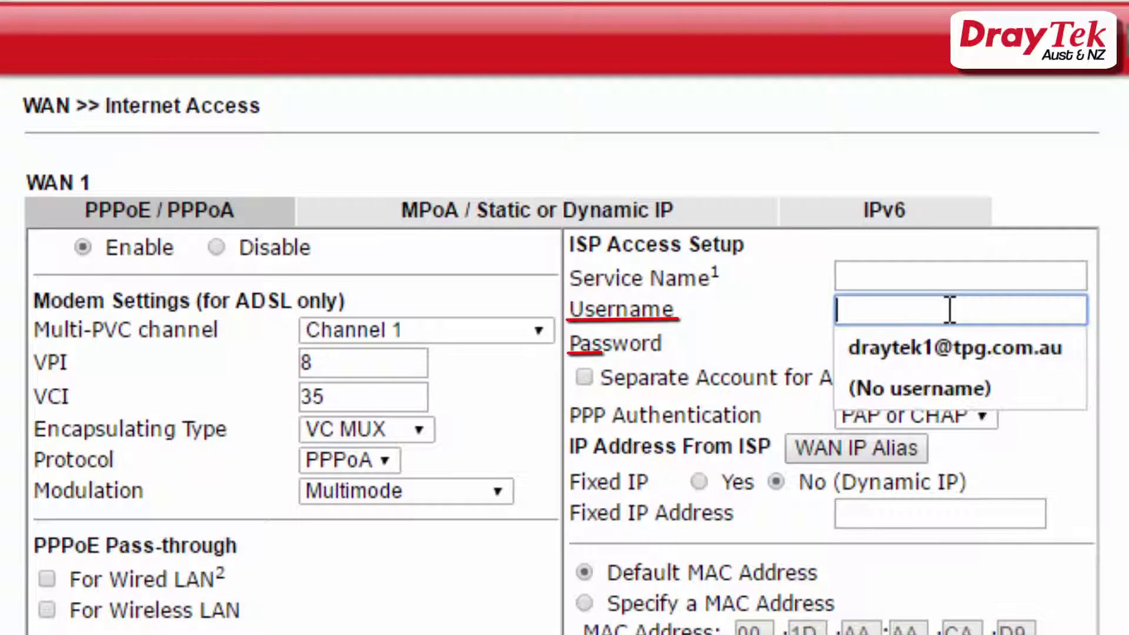
{"action": "type", "text": "username1234"}
{"action": "key", "text": "Tab"}
{"action": "type", "text": "****************"}
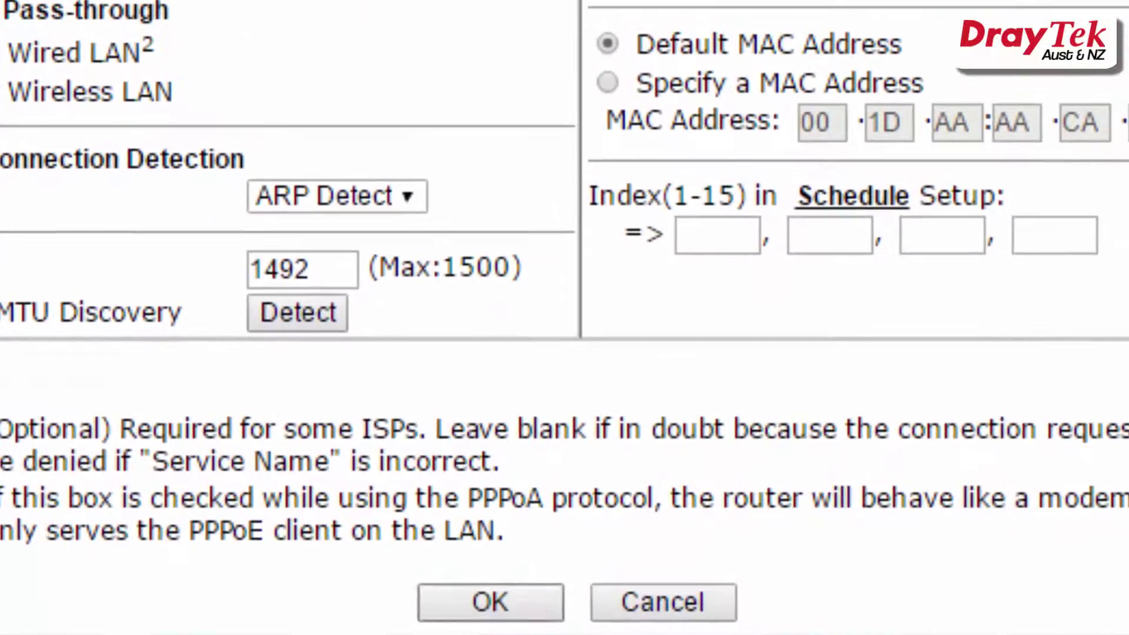
{"action": "left_click", "coordinate": [477, 608]}
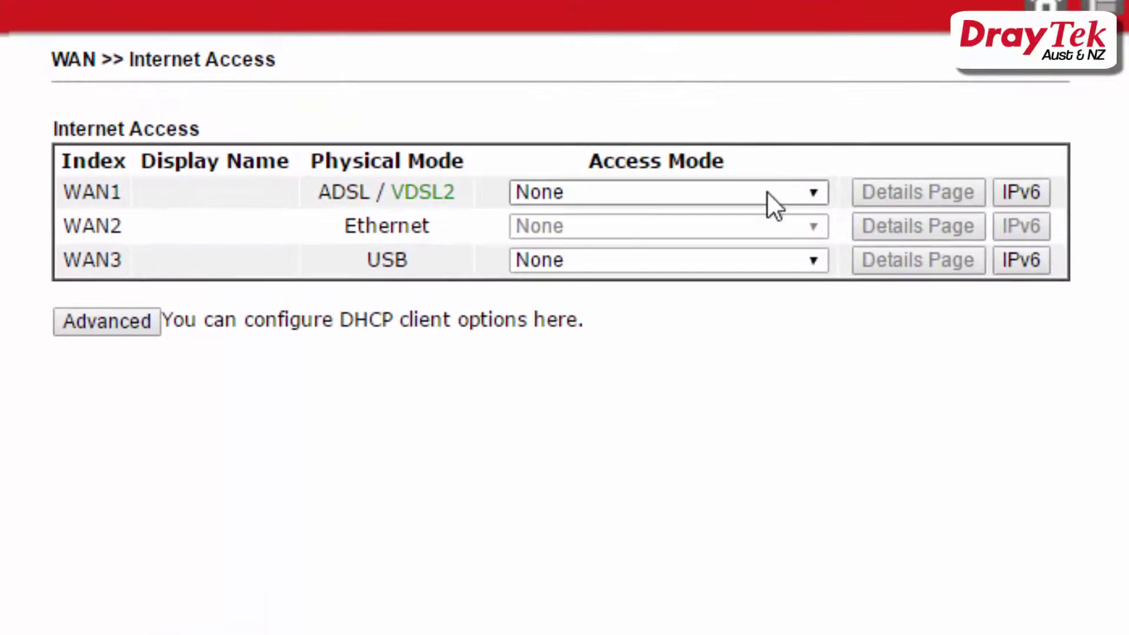
- Choose MPoA / Static or Dynamic IP for WAN1 and open its Details Page
{"action": "left_click", "coordinate": [745, 196]}
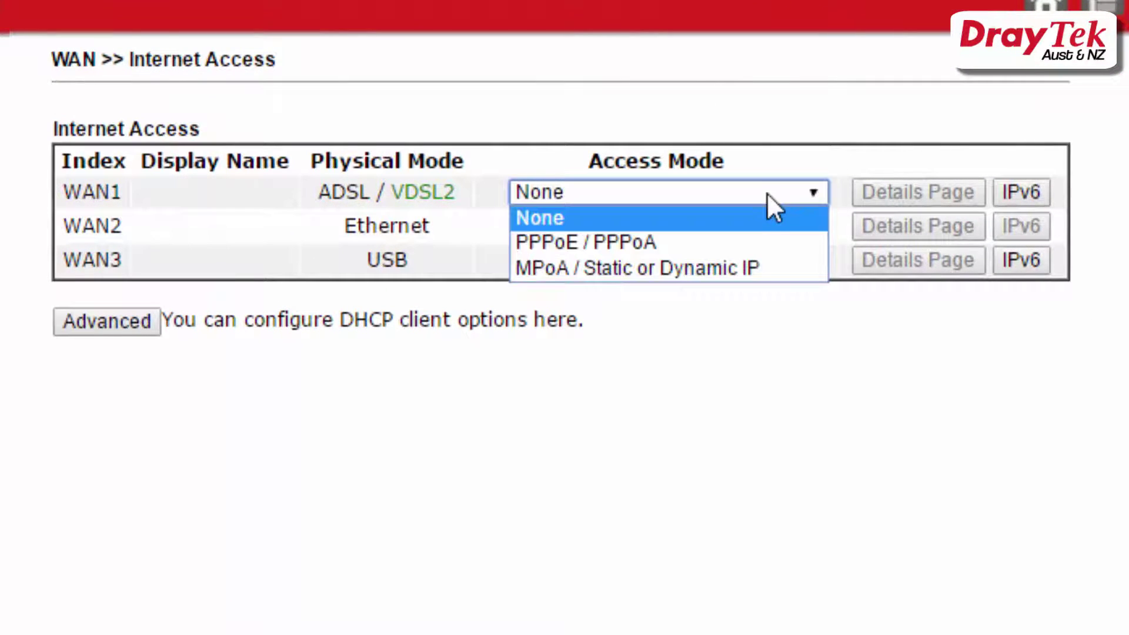
{"action": "left_click", "coordinate": [745, 267]}
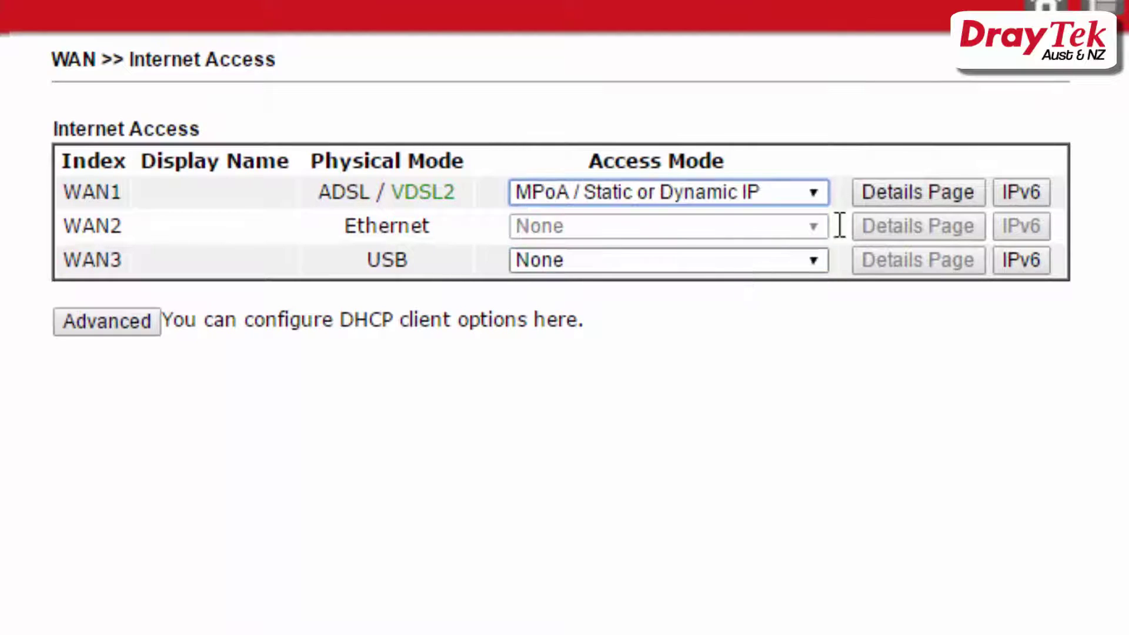
{"action": "left_click", "coordinate": [898, 194]}
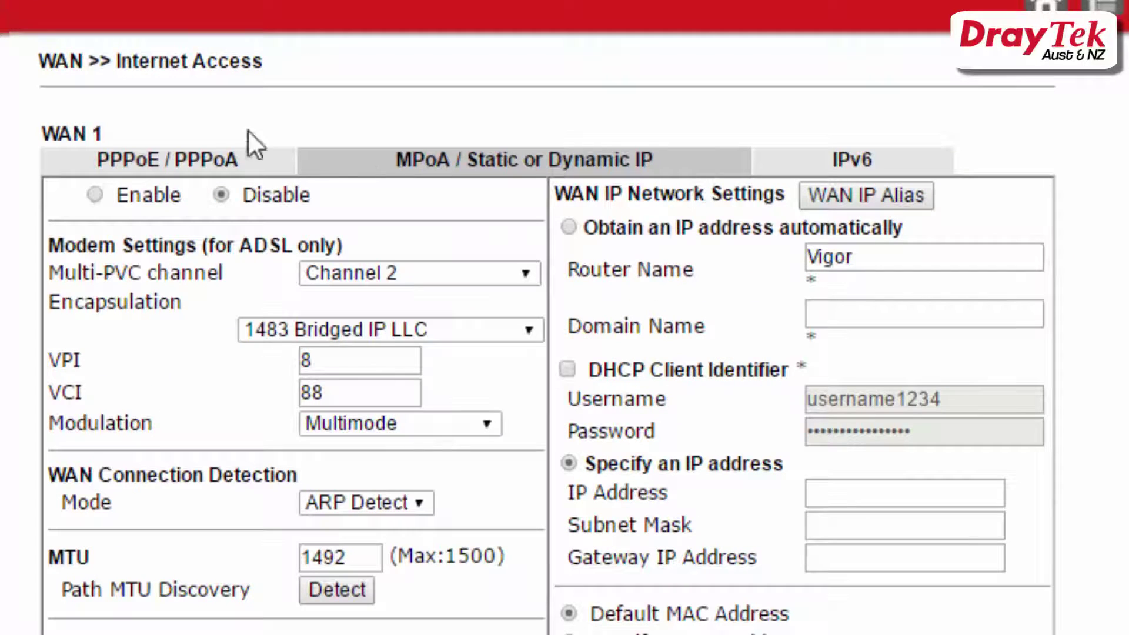
- Enable MPoA and clear the old DHCP client username and password
{"action": "left_click", "coordinate": [95, 195]}
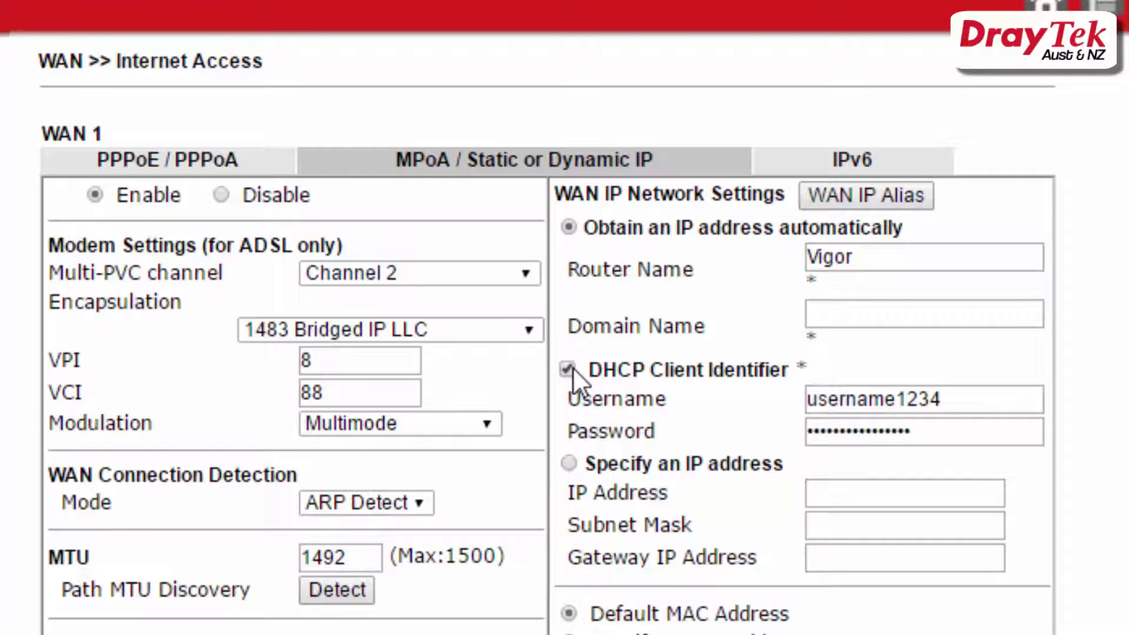
{"action": "left_click_drag", "start_coordinate": [968, 406], "coordinate": [647, 399]}
{"action": "key", "text": "BackSpace"}
{"action": "left_click_drag", "start_coordinate": [971, 440], "coordinate": [753, 435]}
{"action": "key", "text": "BackSpace"}
- Enter the new DHCP client username and password, then save and restart the router
{"action": "left_click", "coordinate": [866, 397]}
{"action": "type", "text": "username3291"}
{"action": "key", "text": "Tab"}
{"action": "type", "text": "••••••••••••••••••"}
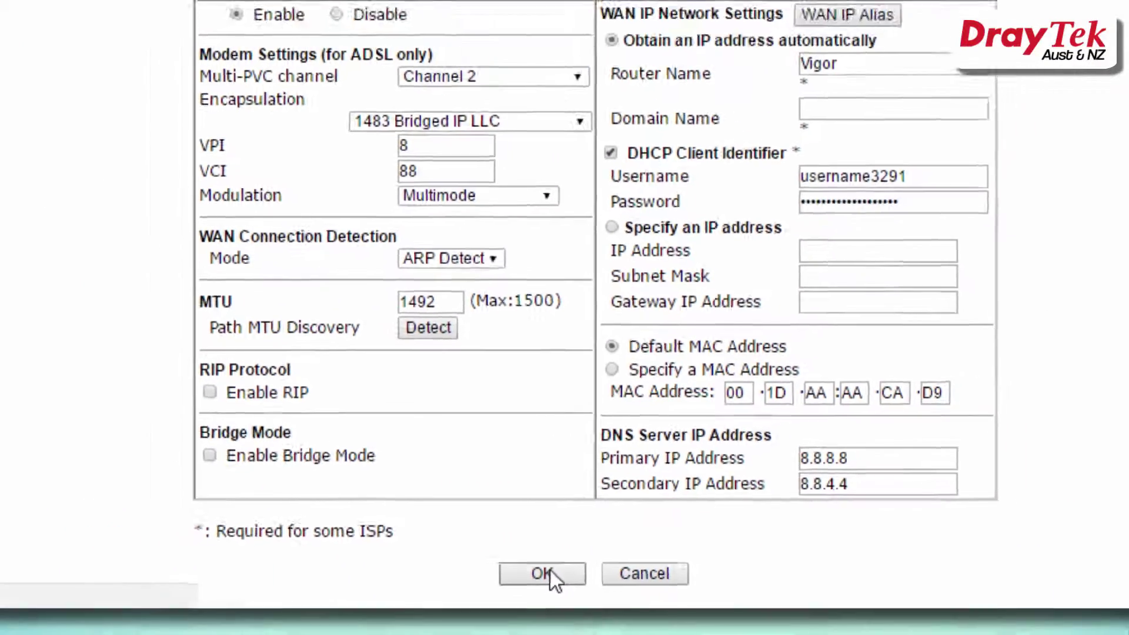
{"action": "left_click", "coordinate": [506, 588]}
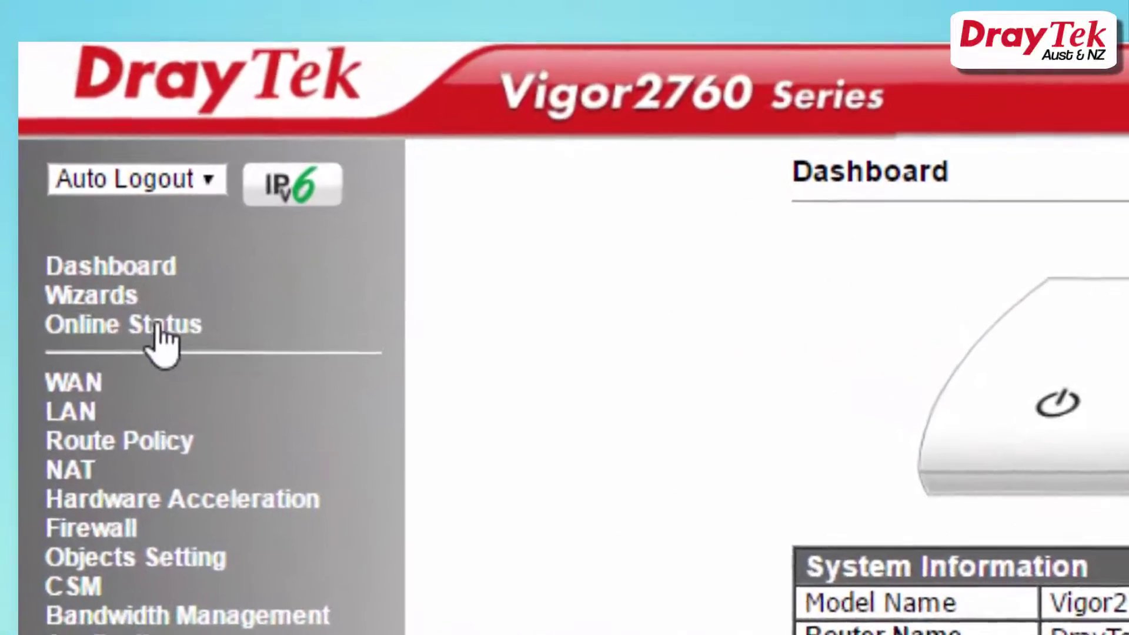
- View Online Status >> Physical Connection to check the VDSL2 state
{"action": "left_click", "coordinate": [158, 327]}
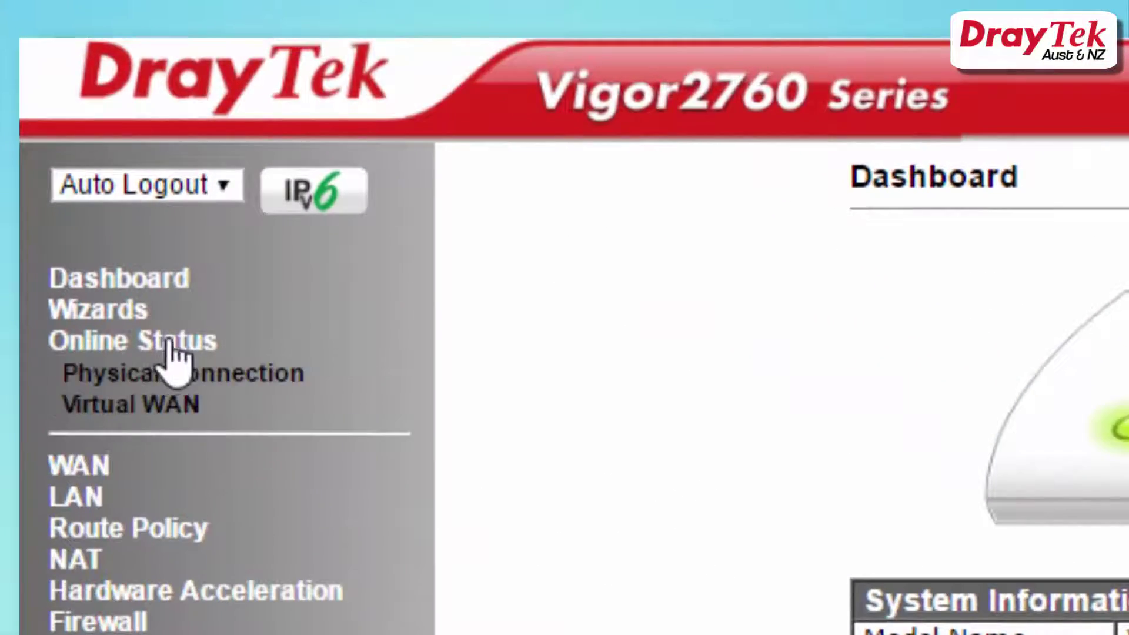
{"action": "left_click", "coordinate": [270, 376]}
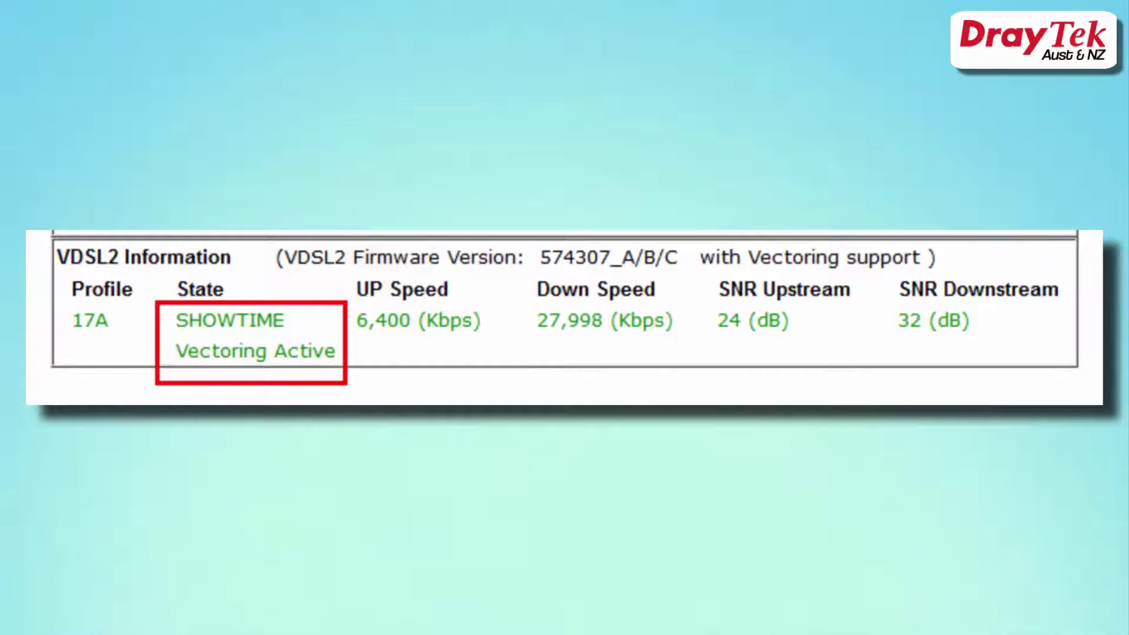